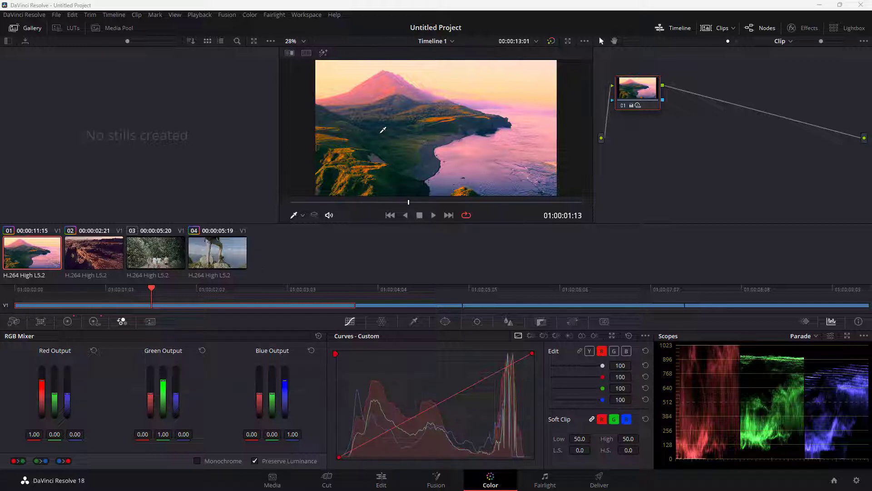
Select clip 03, the forest-path shot, and scrub its mini-timeline to a later frame
left_click(159, 263)
left_click_drag(153, 288, 407, 305)
left_click(544, 293)
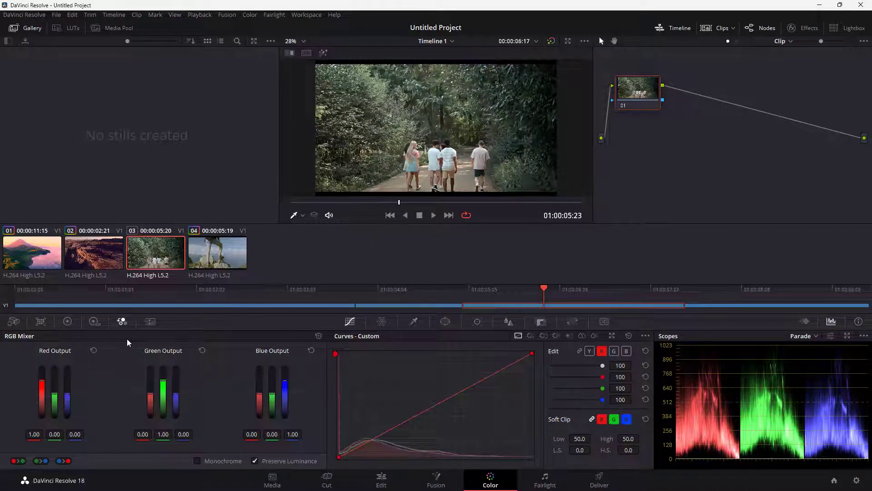
left_click(92, 322)
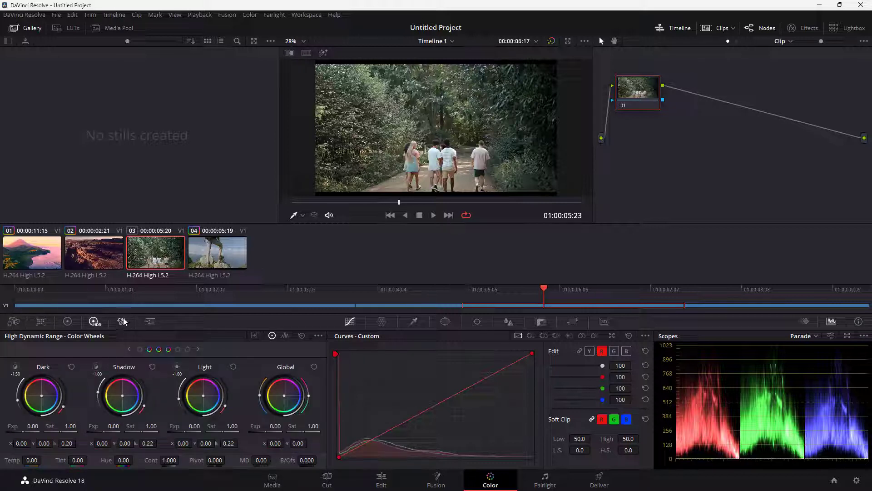
left_click(122, 323)
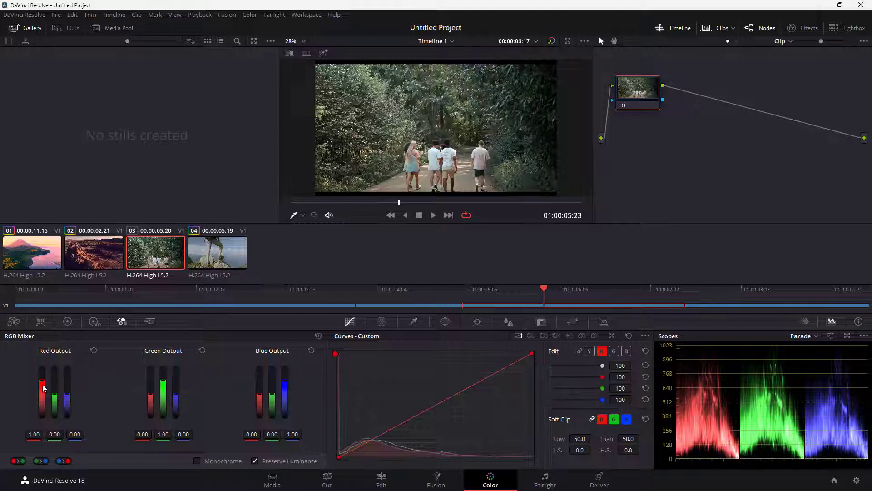
Set red output to 1.03 with 0.24 green, green output to 0.92, and blue output to 0.90
left_click_drag(41, 384, 41, 385)
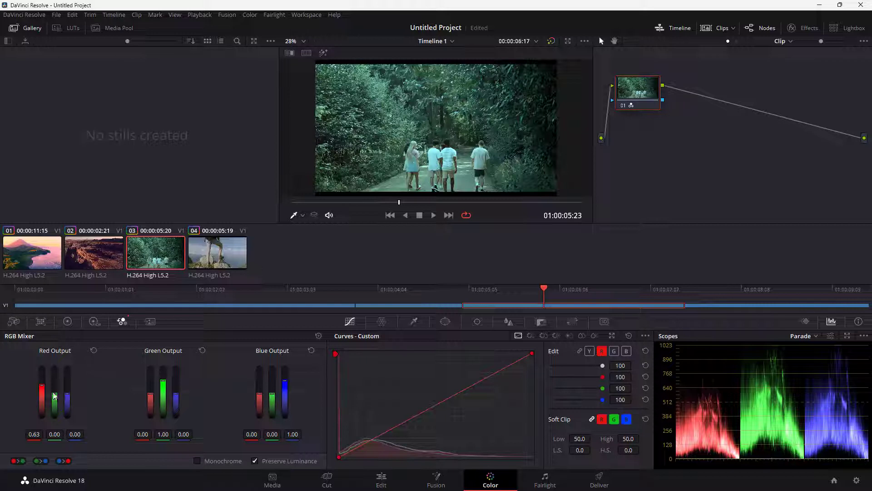
mouse_move(41, 389)
left_mouse_down()
mouse_move(40, 371)
mouse_move(43, 400)
mouse_move(42, 382)
left_mouse_up()
mouse_move(168, 384)
left_mouse_down()
mouse_move(167, 395)
mouse_move(167, 384)
left_mouse_up()
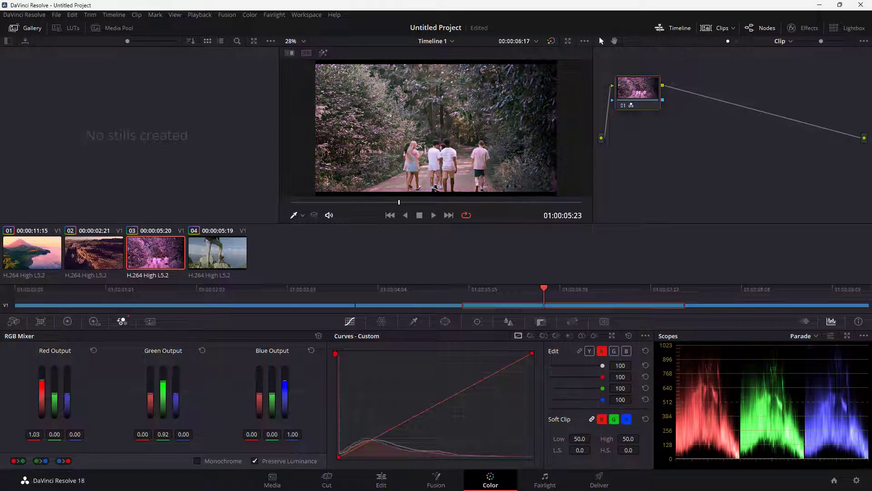
left_click_drag(285, 387, 285, 381)
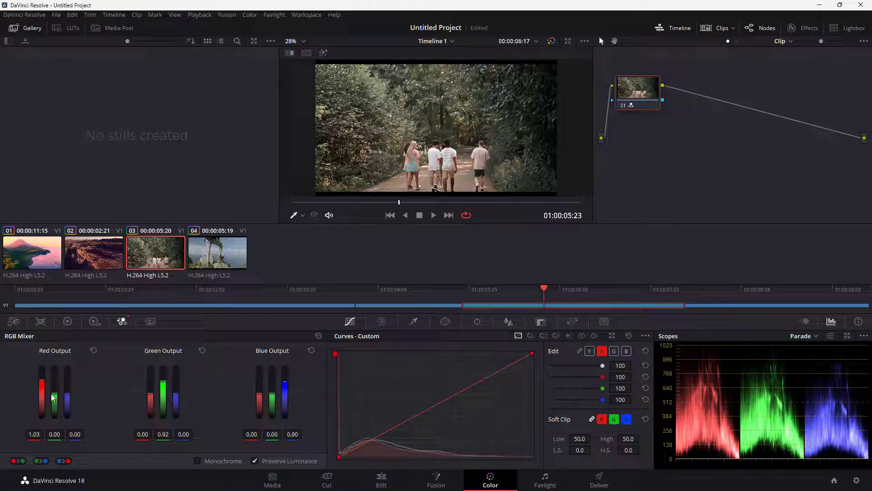
left_click_drag(55, 389, 55, 386)
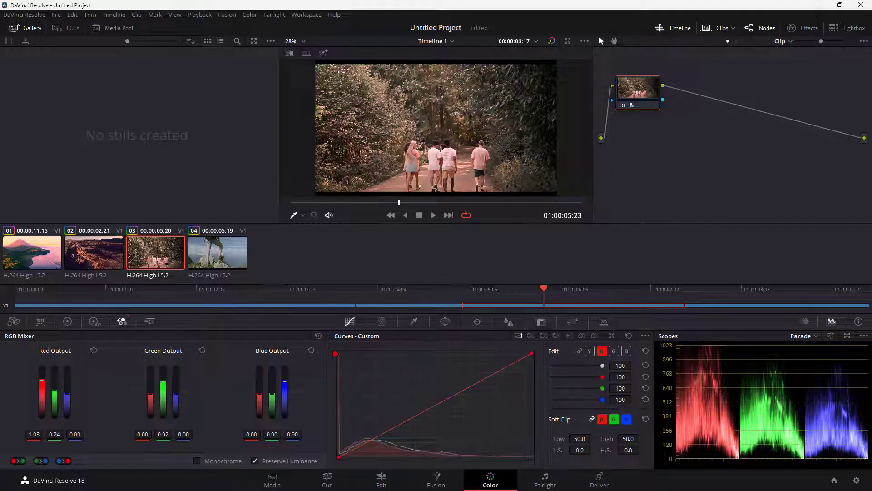
Mix red output to 1.55/−0.34/−0.07 and blue output to 0.24/0.36/0.90, then reset green output
mouse_move(55, 395)
left_mouse_down()
mouse_move(55, 387)
mouse_move(55, 396)
mouse_move(55, 386)
mouse_move(67, 390)
mouse_move(67, 378)
mouse_move(55, 381)
mouse_move(54, 395)
mouse_move(68, 391)
mouse_move(56, 400)
mouse_move(40, 375)
mouse_move(54, 390)
left_mouse_up()
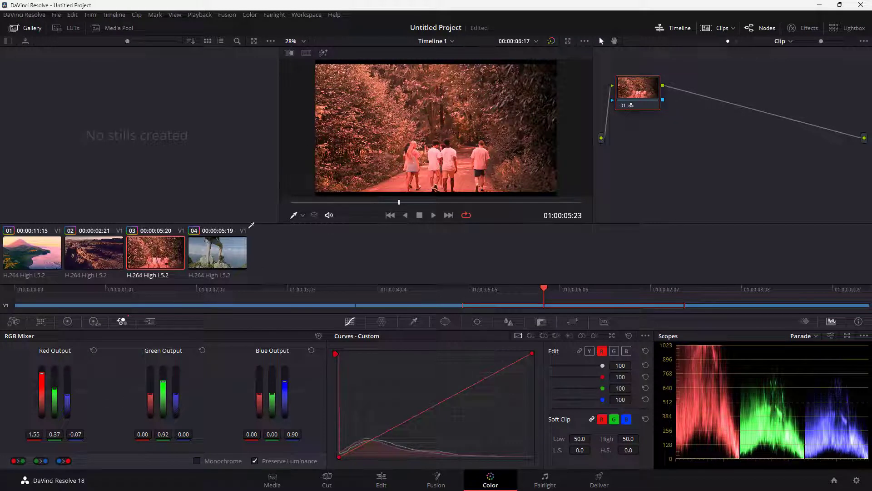
mouse_move(59, 403)
left_mouse_down()
mouse_move(59, 416)
mouse_move(67, 377)
mouse_move(68, 393)
mouse_move(55, 396)
left_mouse_up()
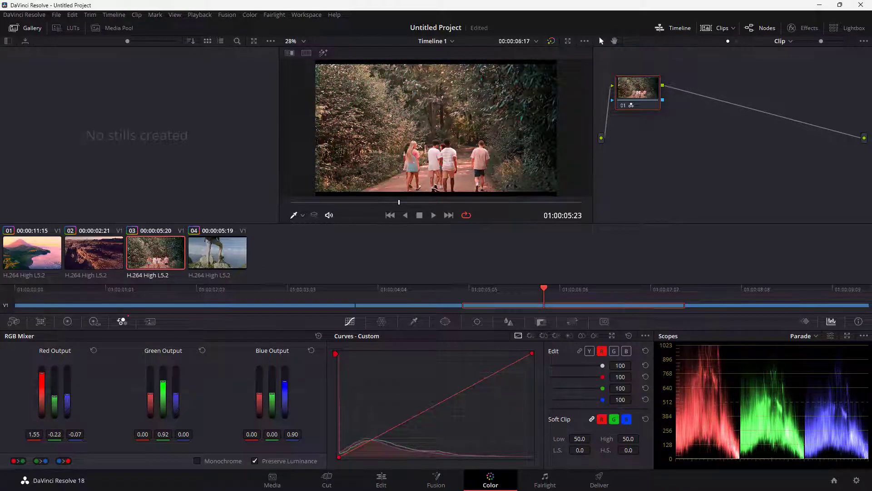
left_click_drag(148, 394, 176, 393)
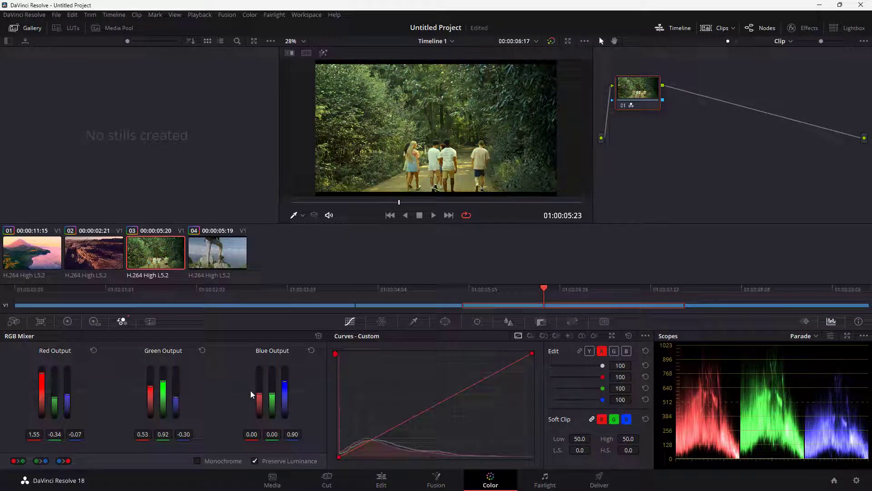
mouse_move(262, 399)
left_mouse_down()
mouse_move(258, 389)
mouse_move(272, 387)
left_mouse_up()
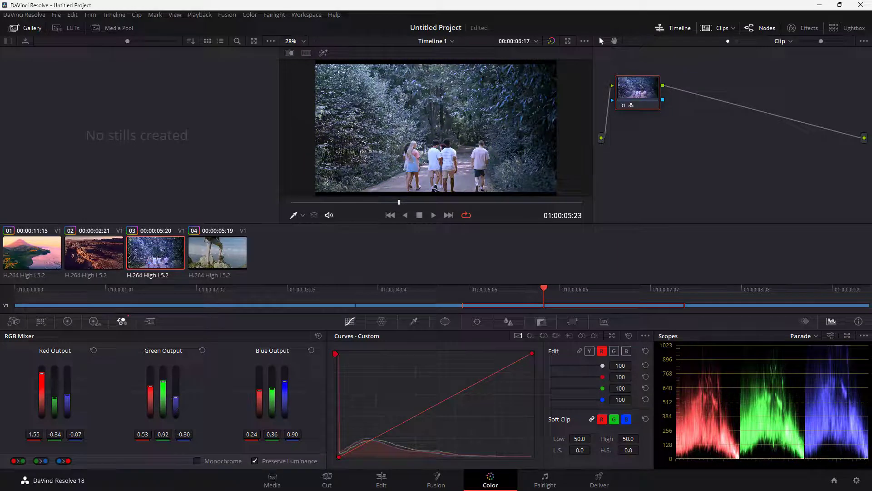
left_click(202, 351)
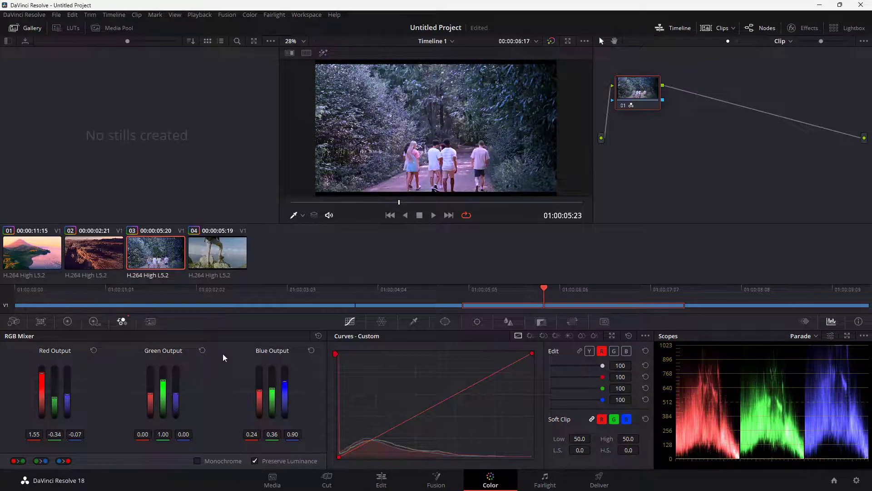
Reset blue and red outputs, then set red output green to −0.10 and green output blue to 0.15
left_click(311, 350)
left_click(94, 351)
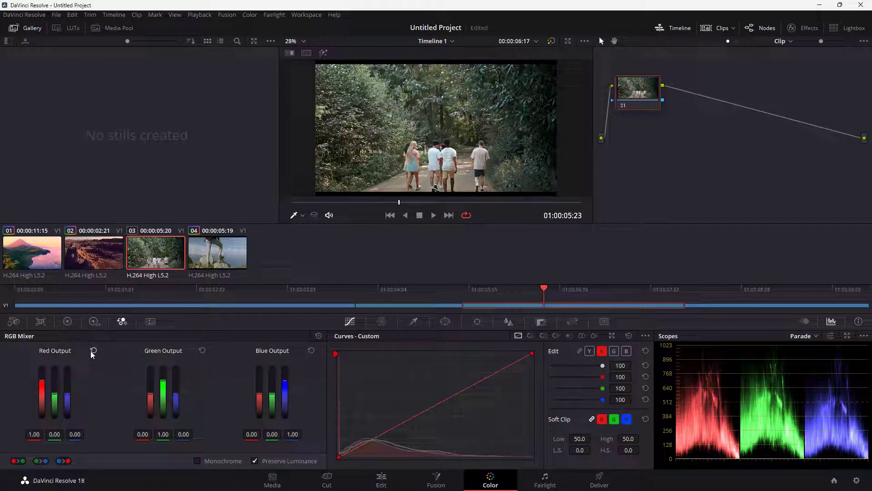
left_click_drag(54, 394, 42, 382)
left_click_drag(175, 395, 174, 388)
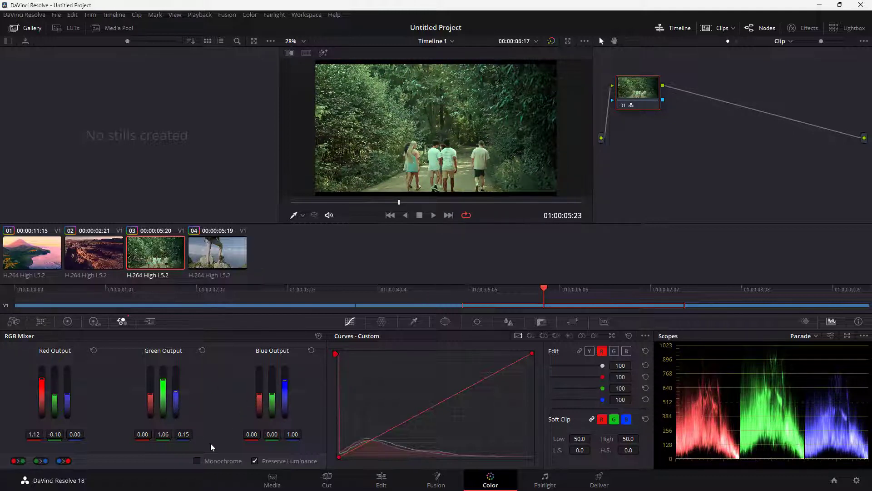
Enable Monochrome with red 2.00, green −1.20, blue 1.31, and turn off Preserve Luminance
left_click(198, 460)
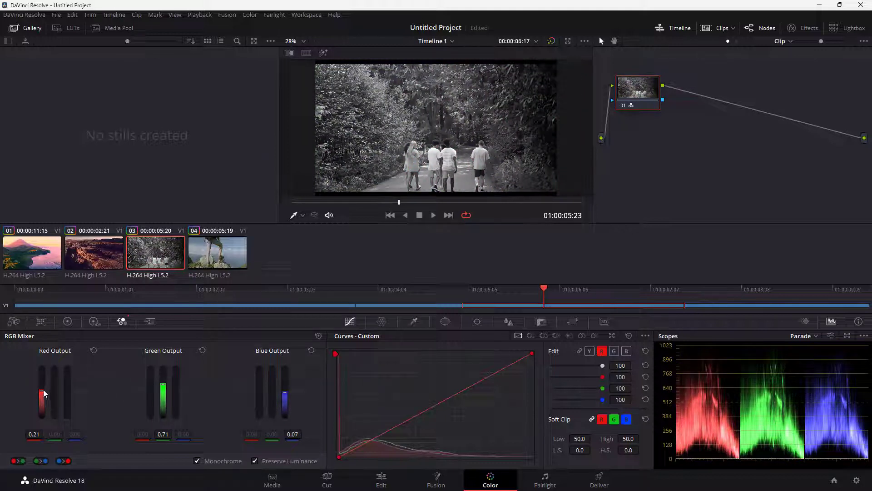
left_click_drag(42, 392, 43, 361)
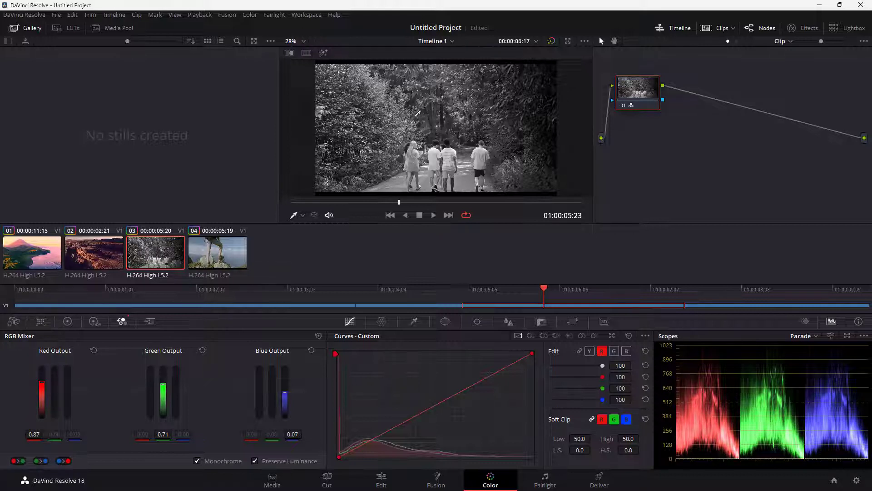
left_click_drag(44, 386, 44, 367)
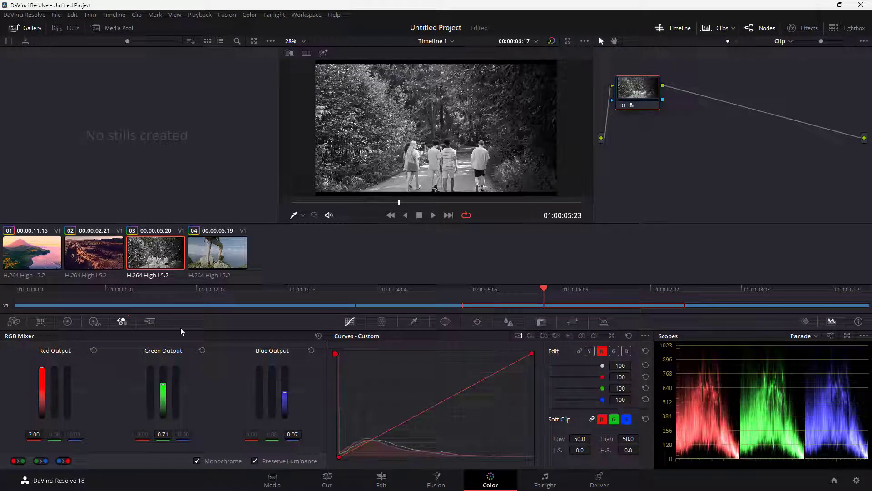
mouse_move(46, 375)
left_mouse_down()
mouse_move(47, 395)
mouse_move(46, 367)
left_mouse_up()
mouse_move(163, 384)
left_mouse_down()
mouse_move(163, 414)
mouse_move(167, 384)
mouse_move(167, 409)
mouse_move(163, 400)
left_mouse_up()
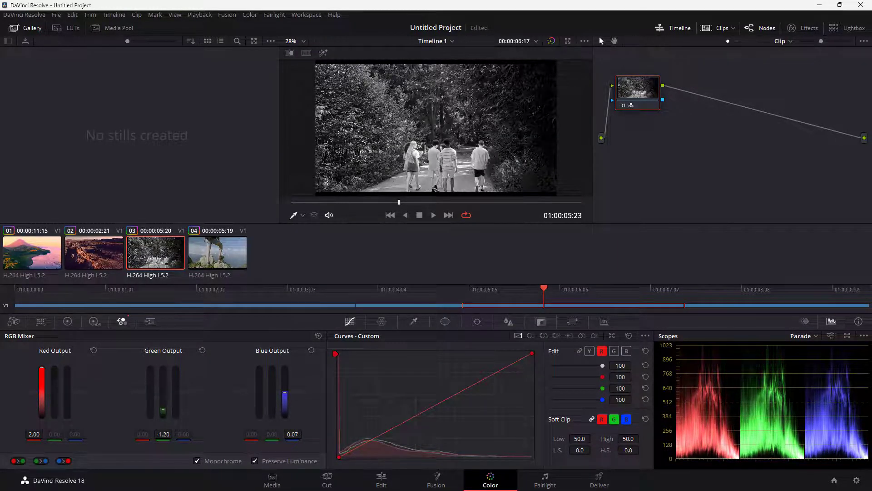
left_click_drag(285, 395, 285, 378)
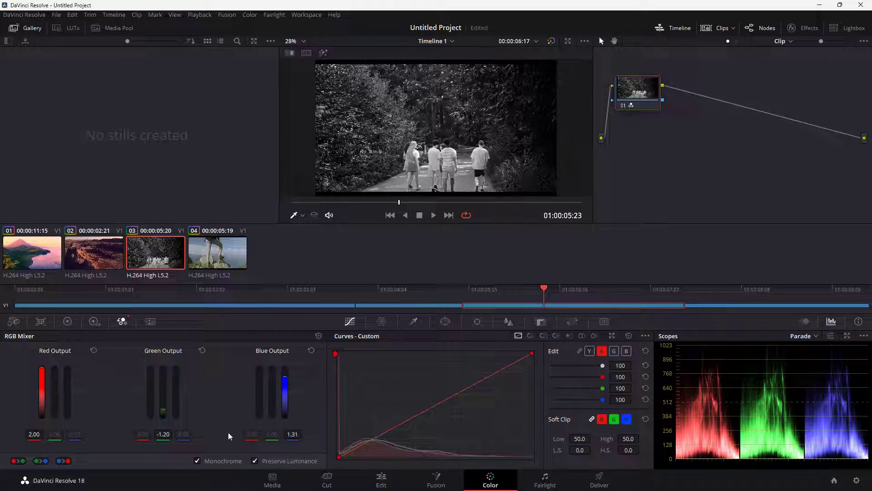
left_click(255, 460)
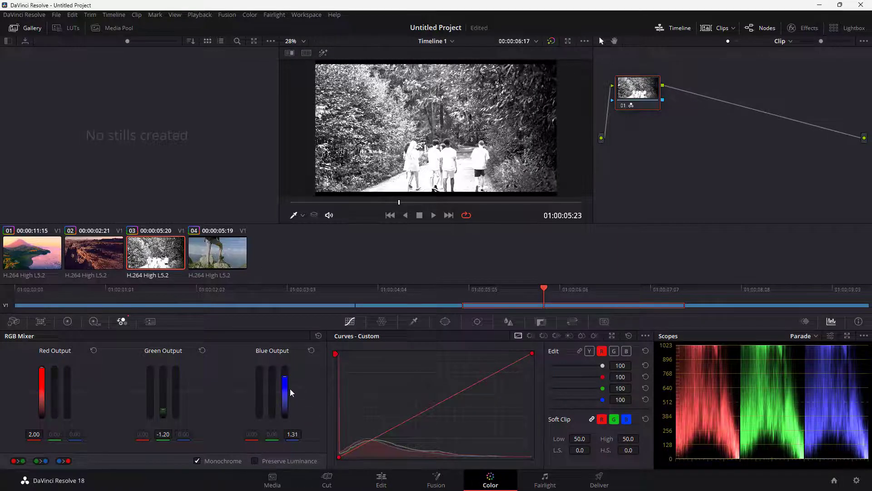
Lower the blue weight and compare the monochrome mix with Preserve Luminance on and off
left_click_drag(286, 379, 284, 397)
left_click(255, 461)
left_click(255, 461)
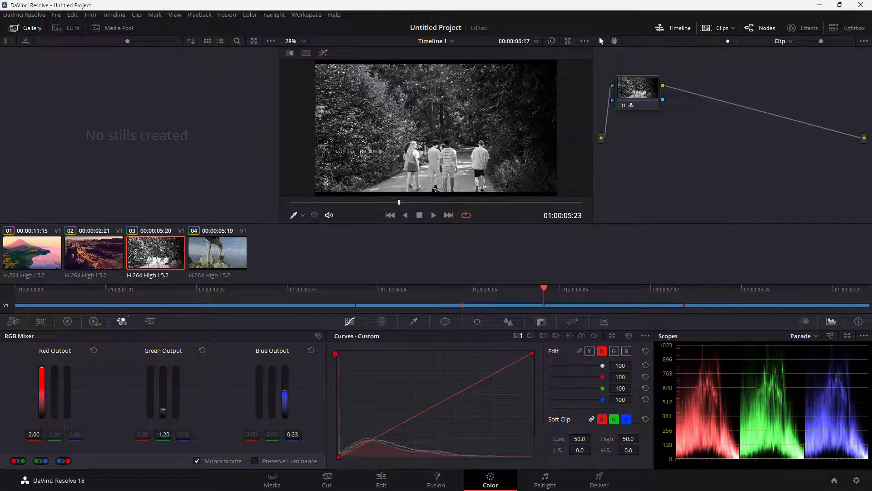
Raise the green weight, then turn Monochrome off and Preserve Luminance back on
left_click_drag(163, 411, 162, 407)
left_click_drag(163, 411, 183, 406)
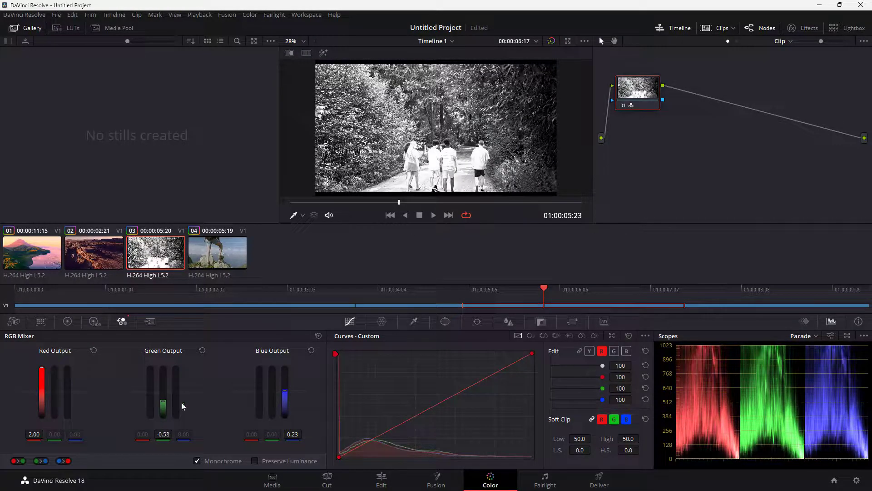
left_click(241, 460)
left_click(260, 460)
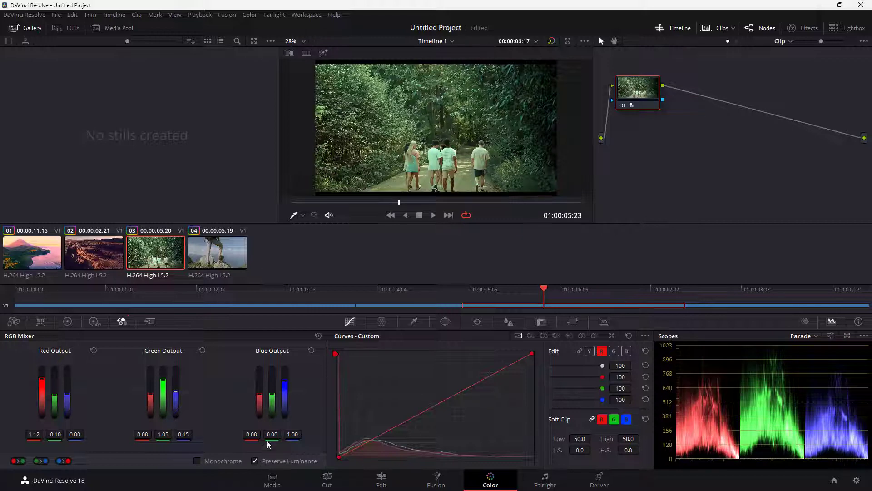
Set Blue Output's green slider to 0.84 and its blue slider to 0.72
left_click_drag(272, 400, 285, 367)
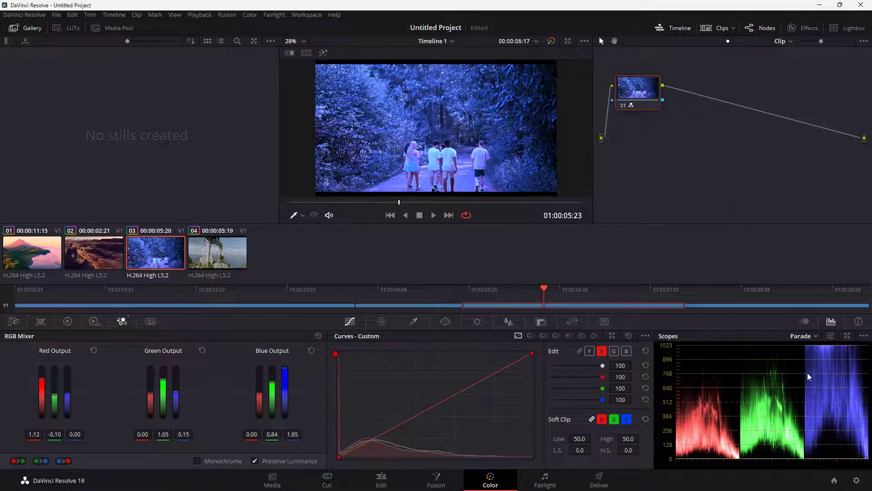
mouse_move(285, 371)
left_mouse_down()
mouse_move(285, 396)
mouse_move(285, 385)
left_mouse_up()
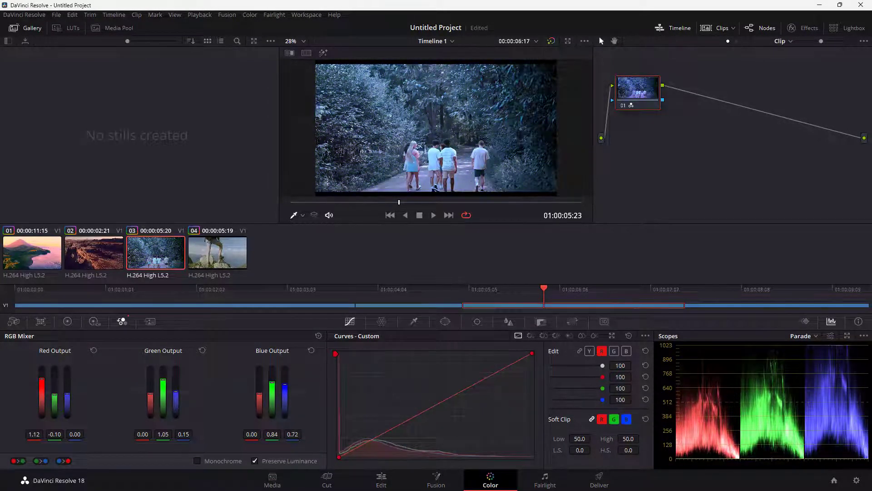